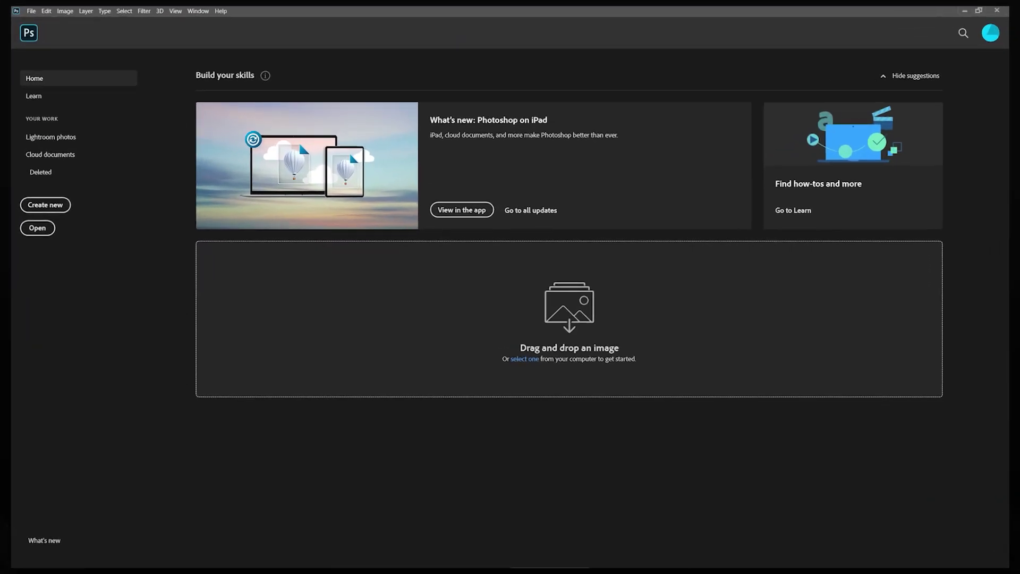
Open the red apple PNG as a new document by dropping it onto Photoshop's home screen
{"action": "left_click_drag", "start_coordinate": [97, 351], "coordinate": [581, 356]}
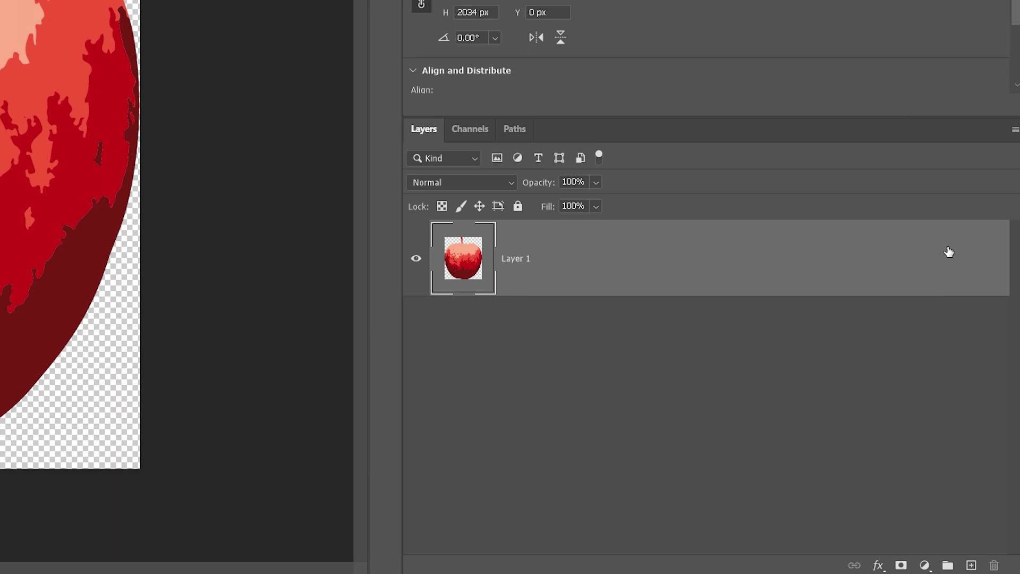
Duplicate Layer 1, hide and lock the original, and select Layer 1 copy
{"action": "left_click_drag", "start_coordinate": [949, 252], "coordinate": [970, 567]}
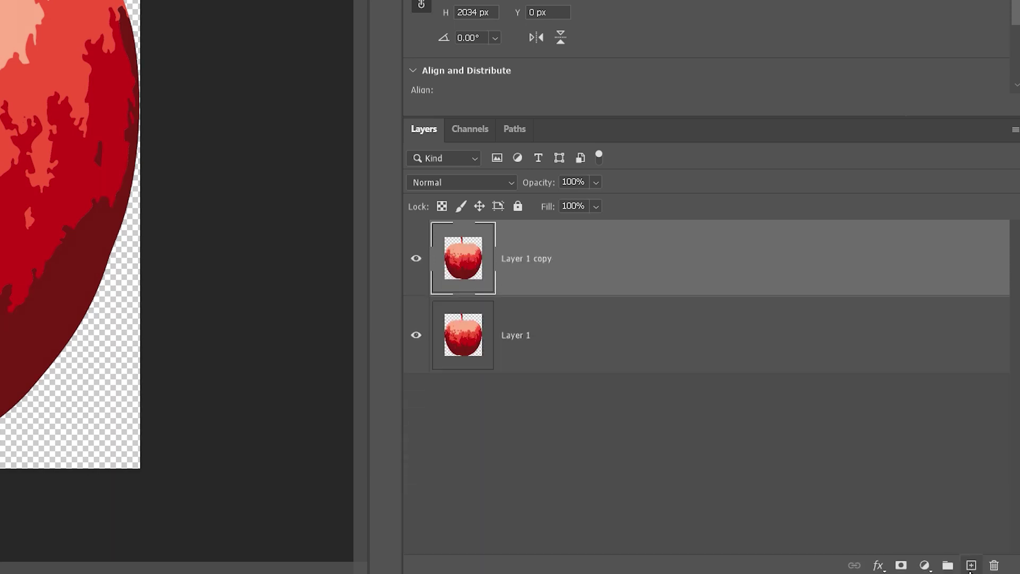
{"action": "left_click", "coordinate": [933, 364]}
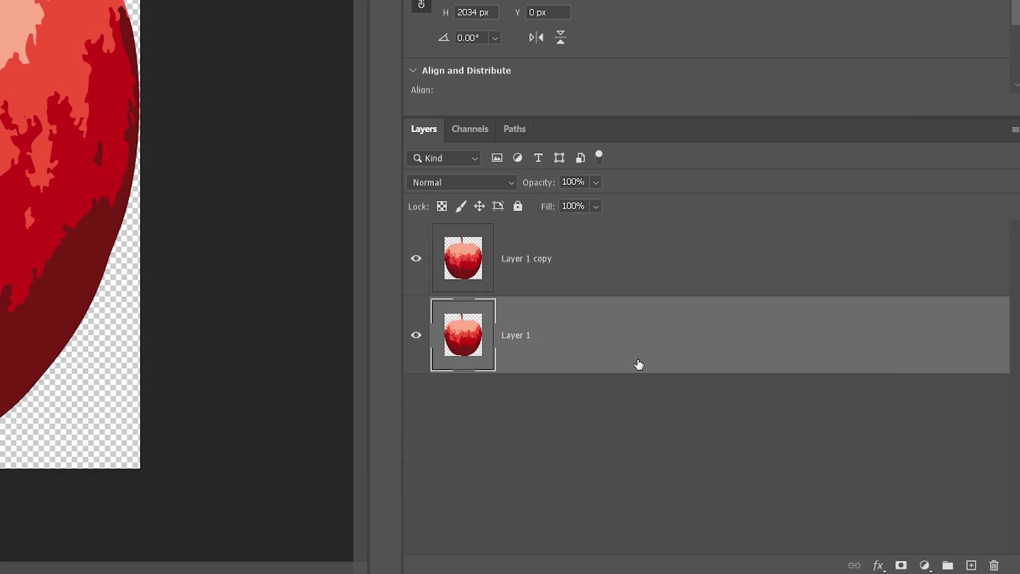
{"action": "left_click", "coordinate": [416, 340]}
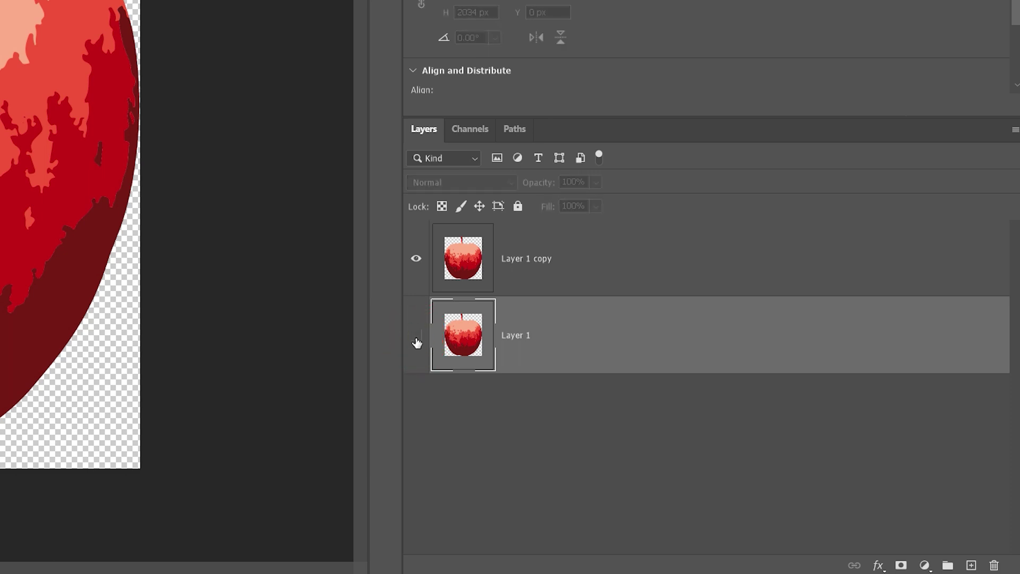
{"action": "left_click", "coordinate": [517, 207]}
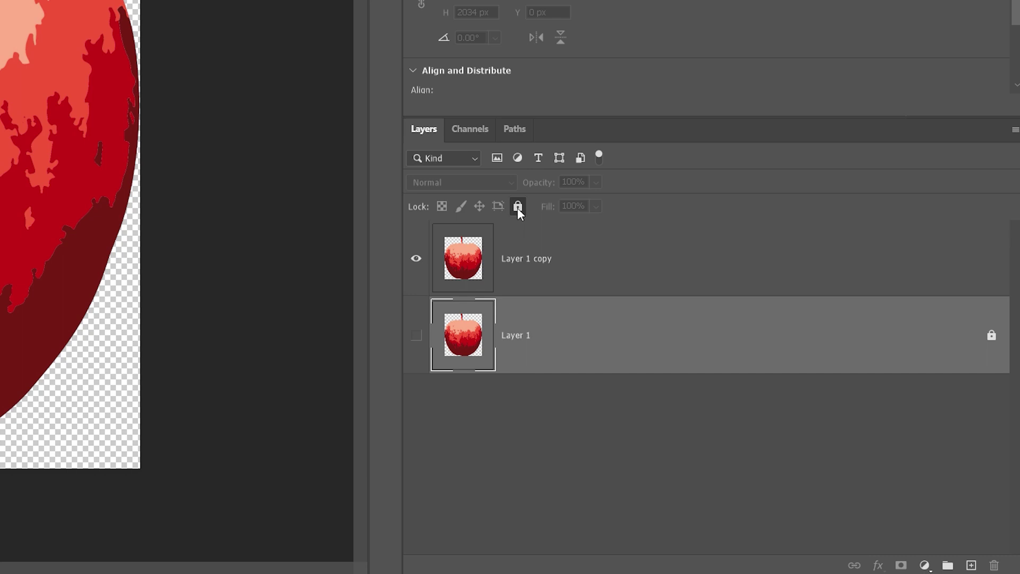
{"action": "left_click", "coordinate": [518, 259]}
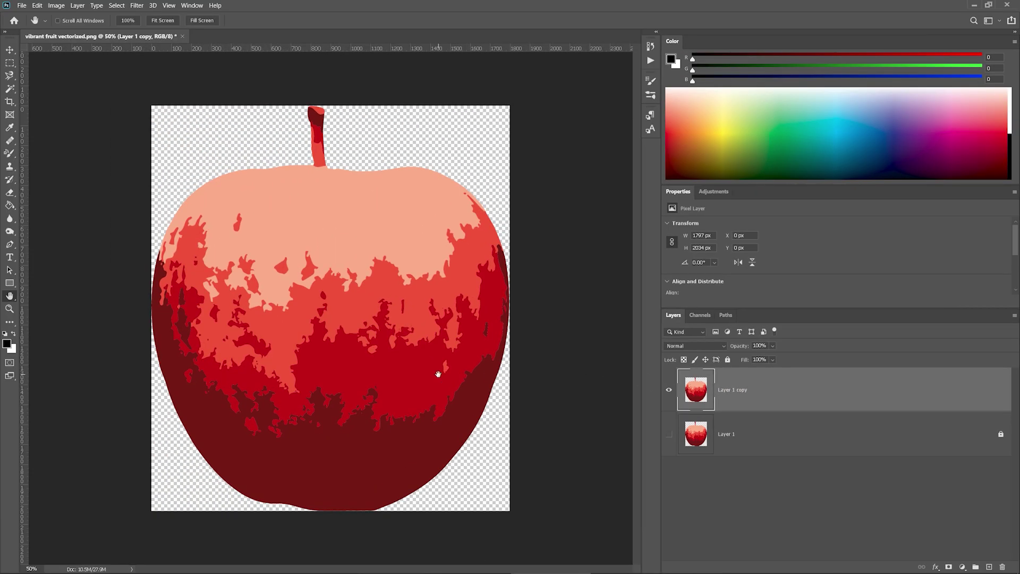
Try a black Paint Bucket fill on the apple at tolerance 255
{"action": "scroll", "coordinate": [437, 374], "scroll_direction": "up", "scroll_amount": 1}
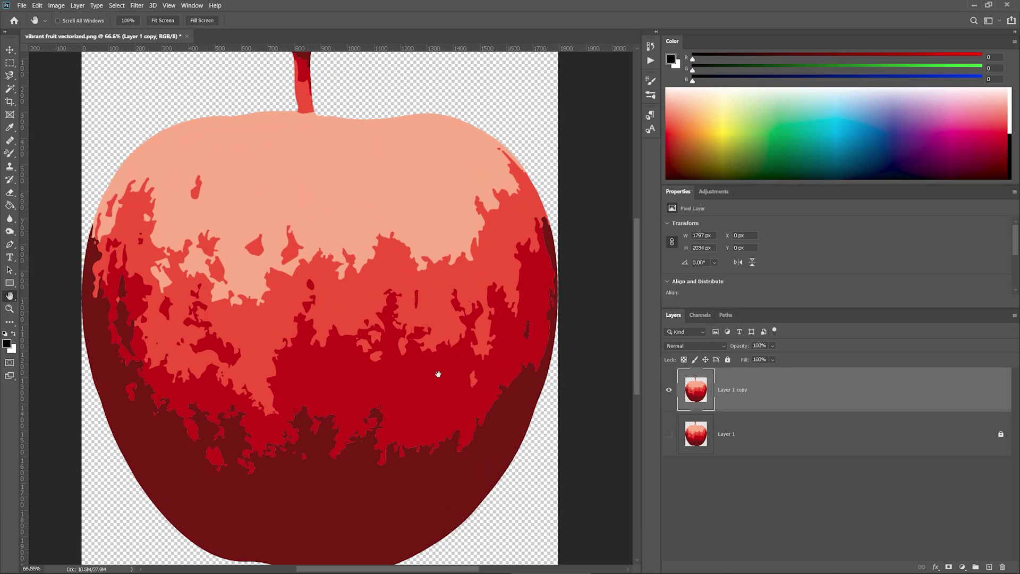
{"action": "scroll", "coordinate": [437, 374], "scroll_direction": "up", "scroll_amount": 4}
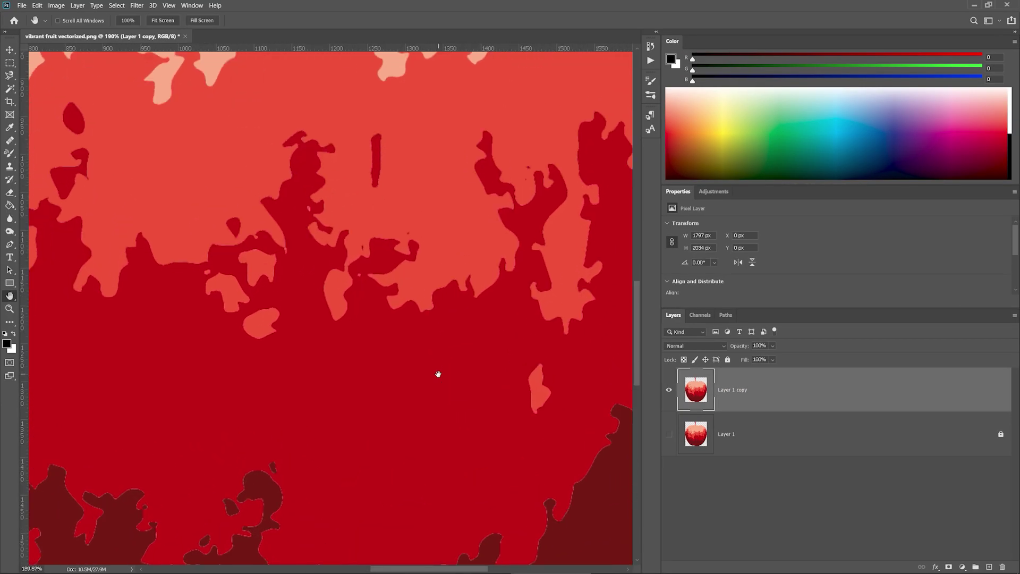
{"action": "scroll", "coordinate": [438, 374], "scroll_direction": "down", "scroll_amount": 2}
{"action": "scroll", "coordinate": [438, 374], "scroll_direction": "down", "scroll_amount": 3}
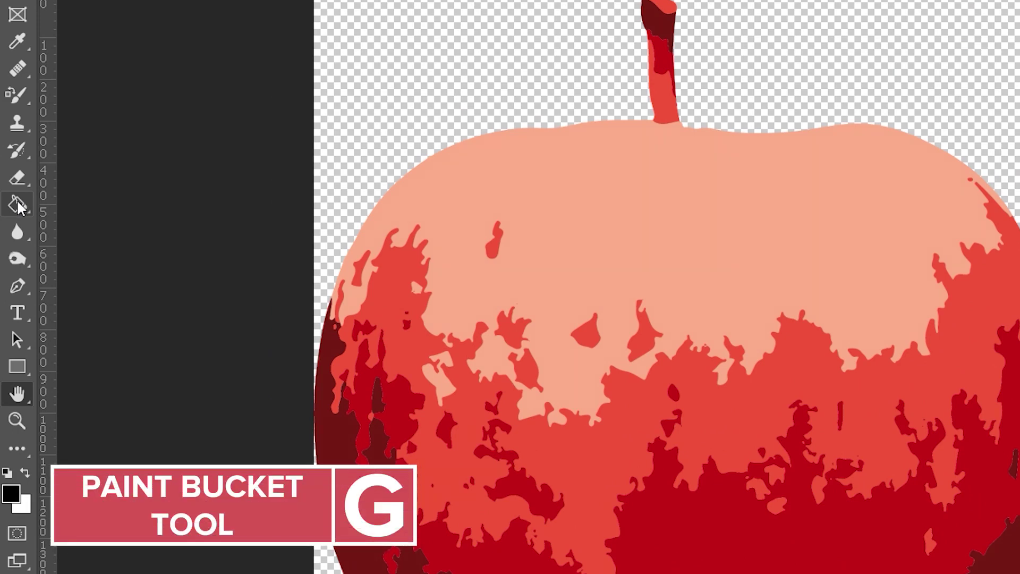
{"action": "left_click", "coordinate": [17, 200]}
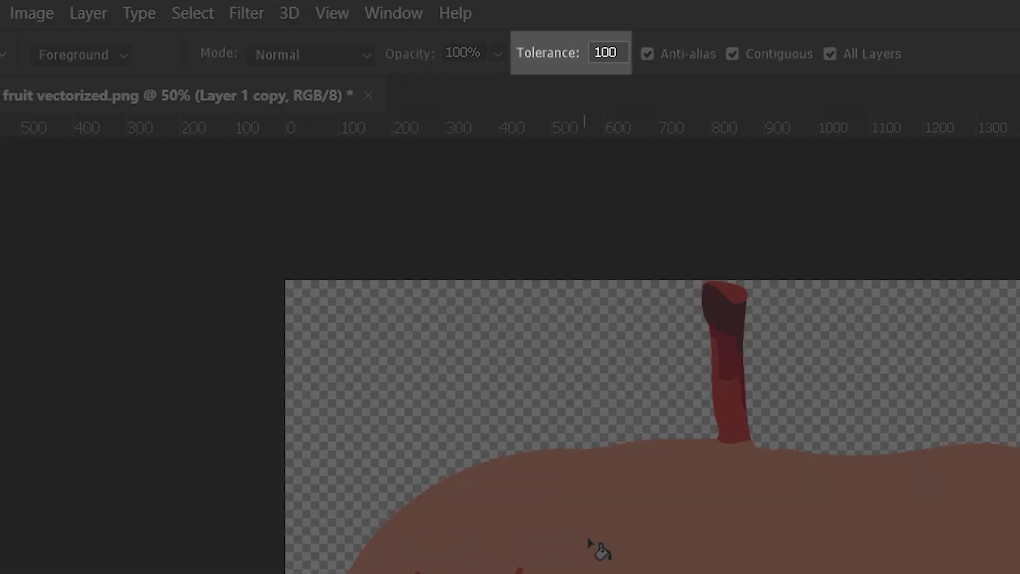
{"action": "left_click_drag", "start_coordinate": [619, 58], "coordinate": [594, 42]}
{"action": "type", "text": "255"}
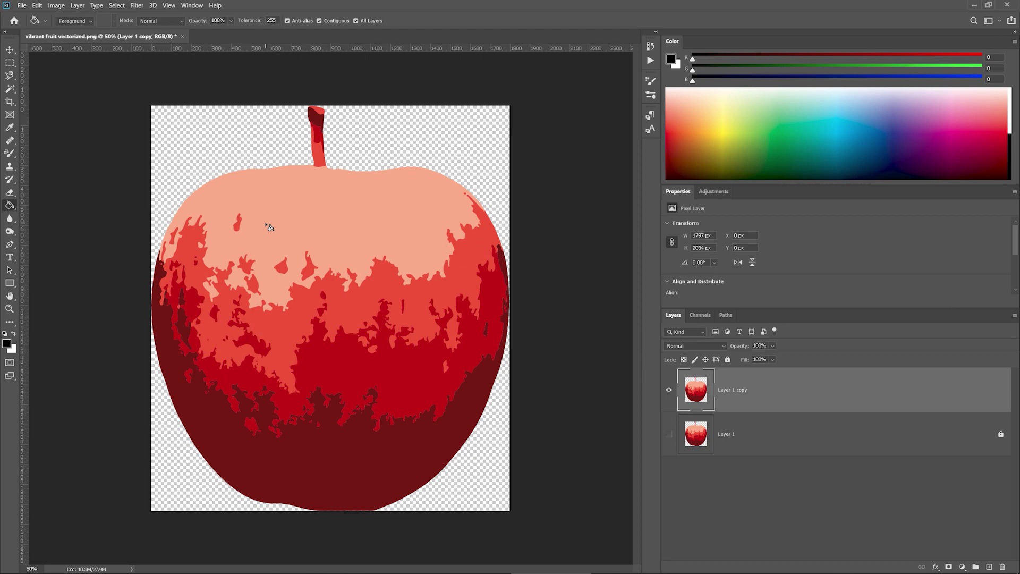
{"action": "left_click", "coordinate": [268, 227]}
Undo that fill and fill the pale pink top region black at tolerance 55
{"action": "key", "text": "ctrl+z"}
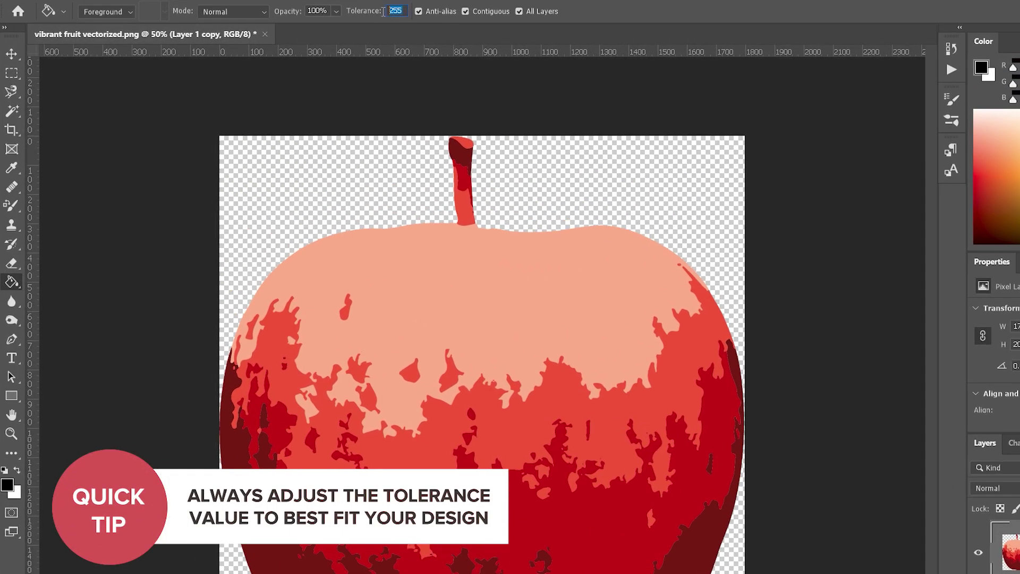
{"action": "type", "text": "55"}
{"action": "left_click", "coordinate": [428, 308]}
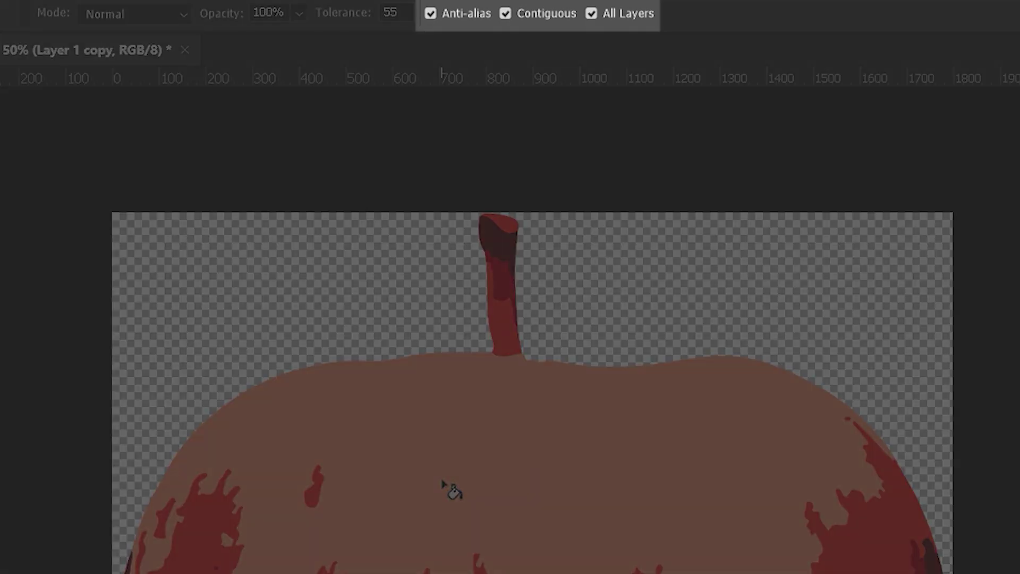
{"action": "scroll", "coordinate": [442, 482], "scroll_direction": "up", "scroll_amount": 2}
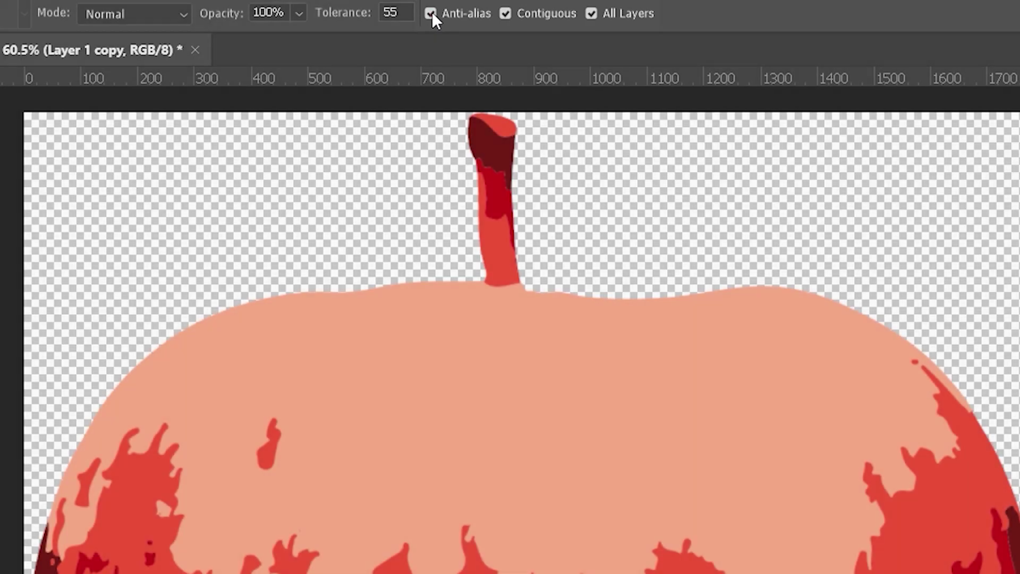
{"action": "left_click", "coordinate": [431, 13]}
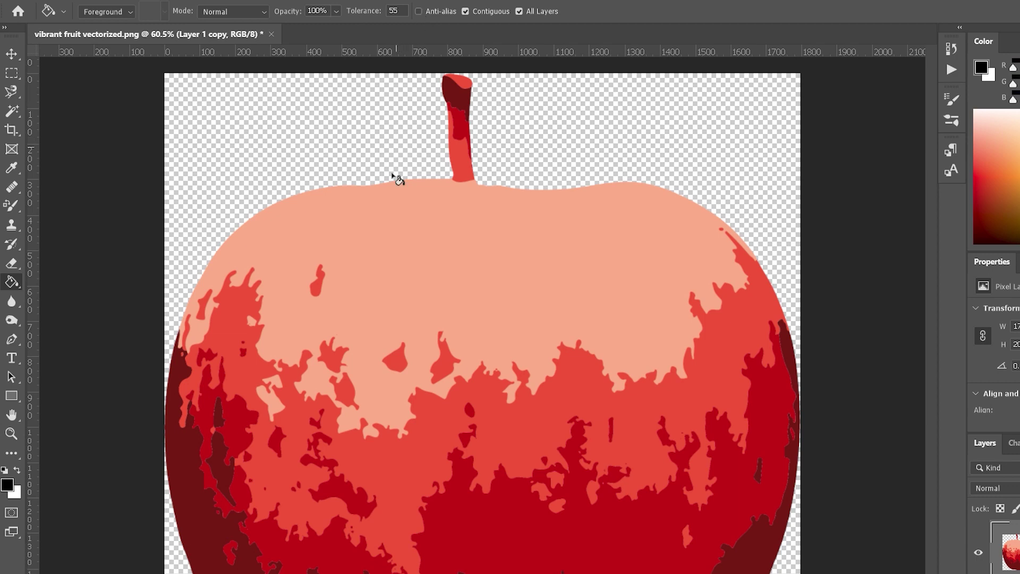
{"action": "left_click", "coordinate": [399, 361]}
{"action": "scroll", "coordinate": [398, 363], "scroll_direction": "up", "scroll_amount": 5}
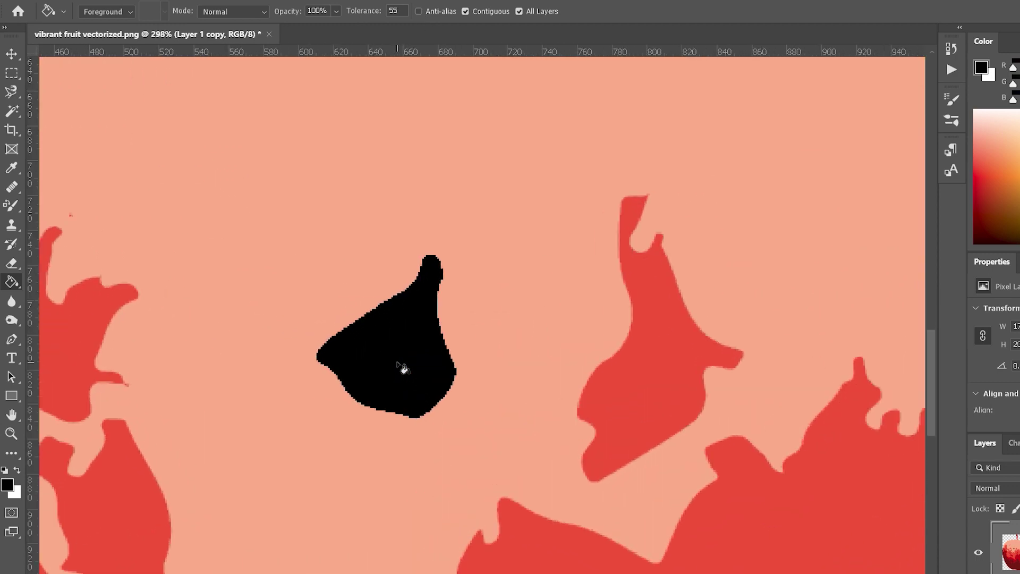
{"action": "scroll", "coordinate": [402, 366], "scroll_direction": "up", "scroll_amount": 1}
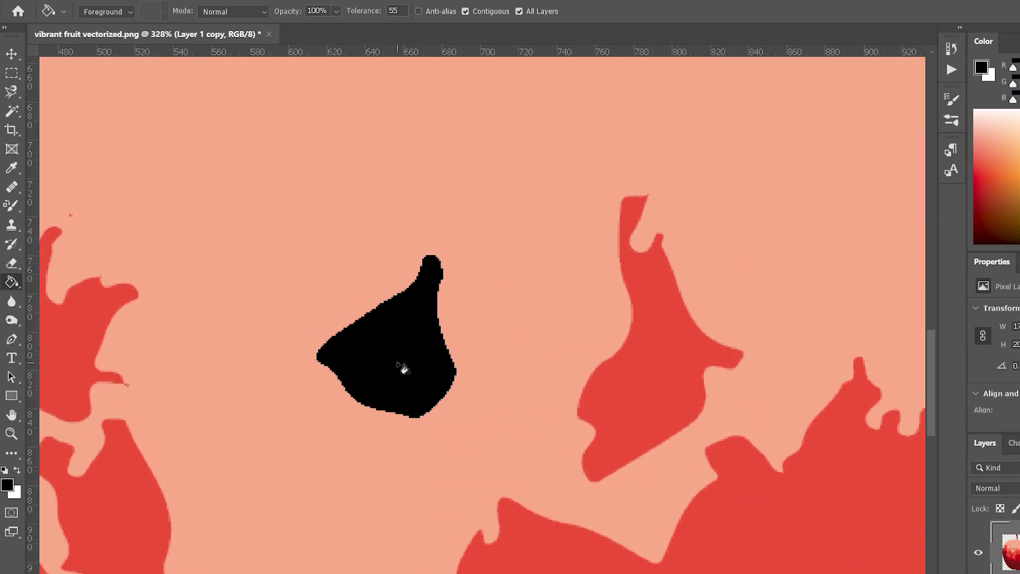
{"action": "key", "text": "ctrl+z"}
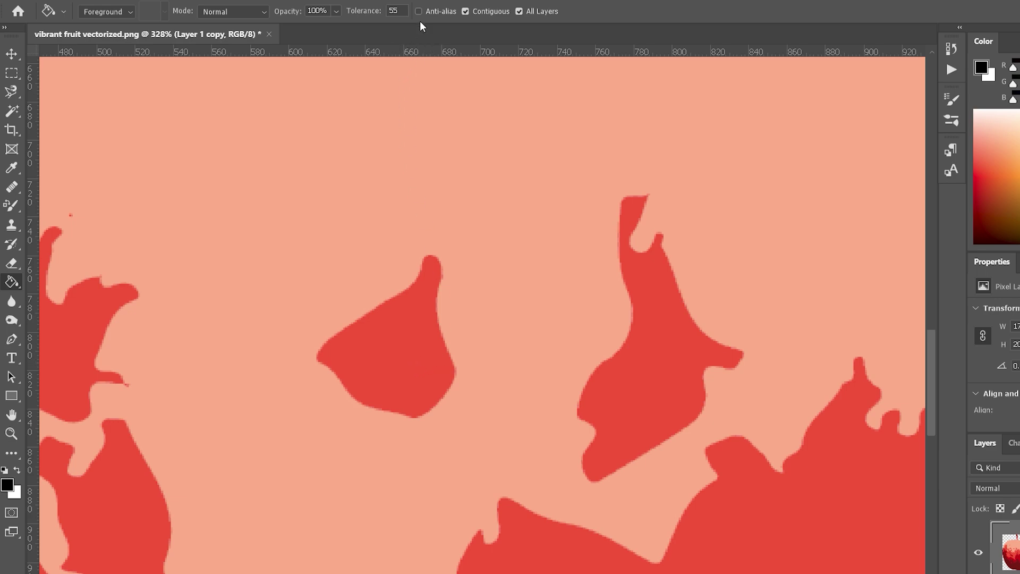
{"action": "left_click", "coordinate": [420, 12]}
{"action": "scroll", "coordinate": [412, 313], "scroll_direction": "down", "scroll_amount": 3}
{"action": "scroll", "coordinate": [412, 332], "scroll_direction": "down", "scroll_amount": 3}
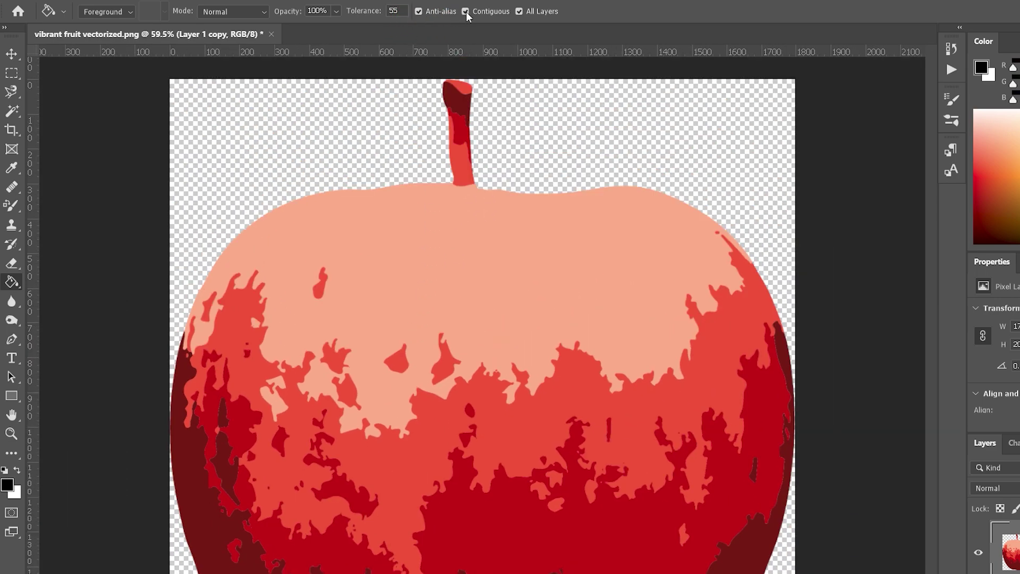
{"action": "left_click", "coordinate": [461, 234]}
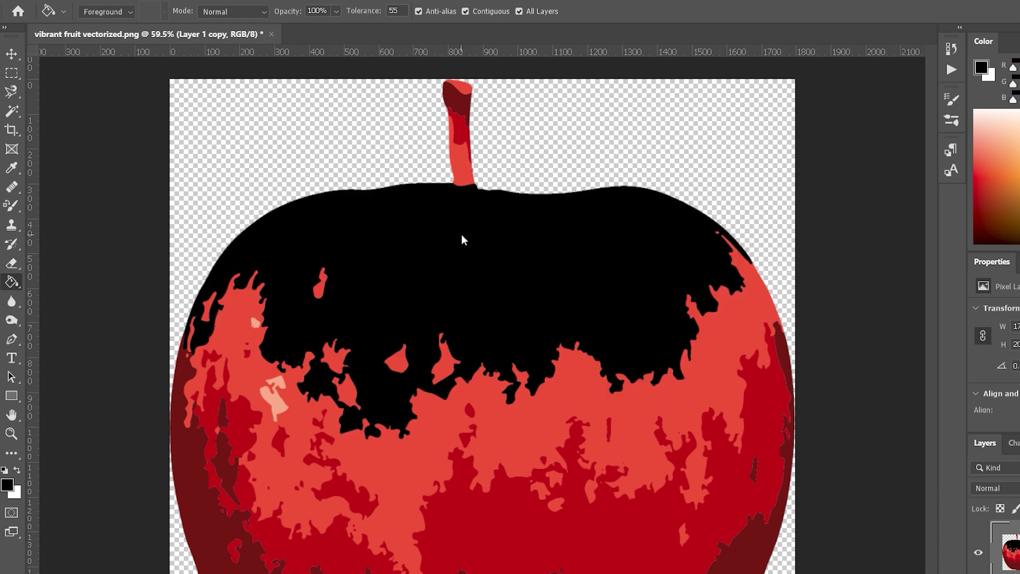
{"action": "key", "text": "ctrl+z"}
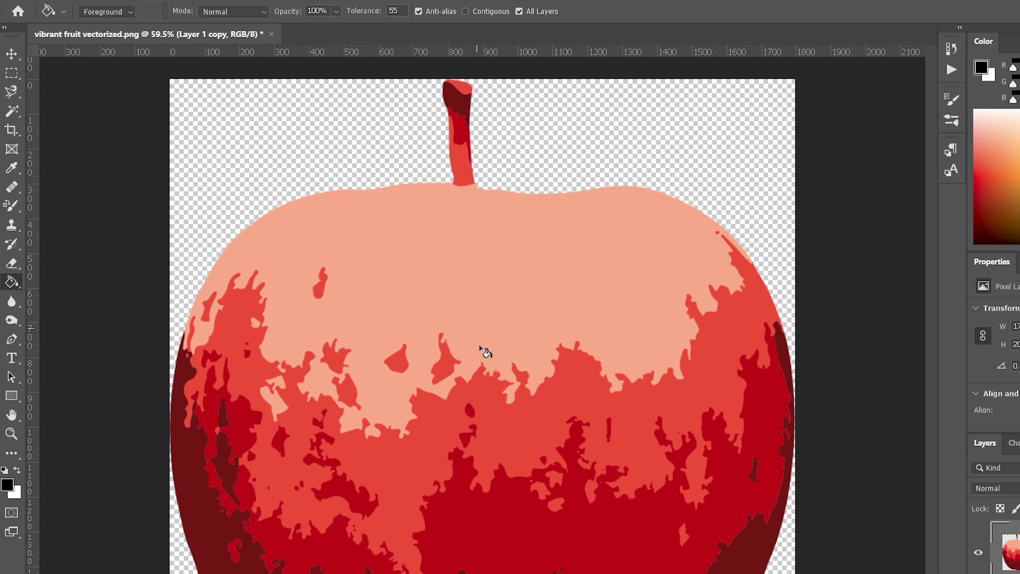
{"action": "left_click", "coordinate": [486, 437]}
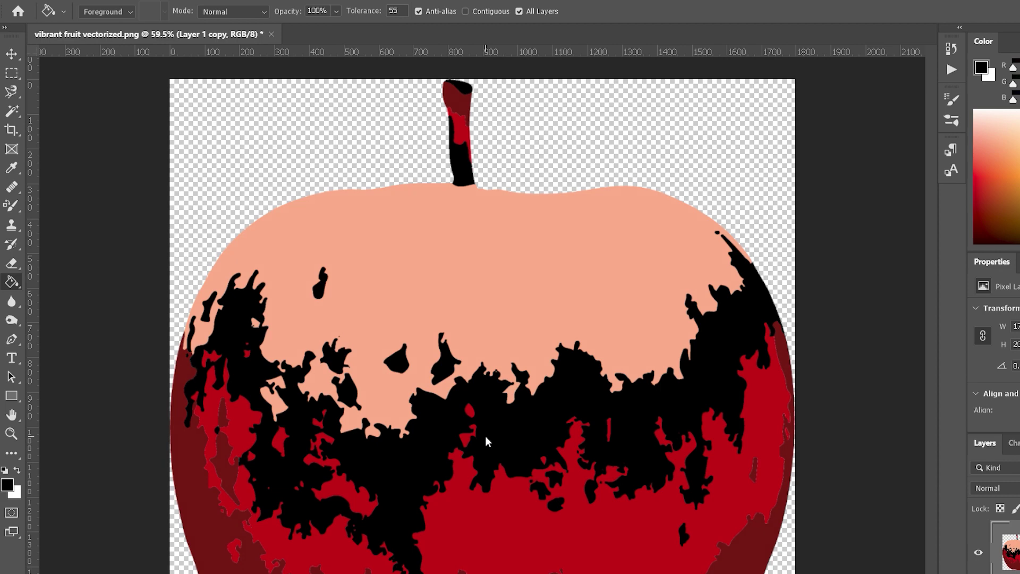
{"action": "key", "text": "ctrl+z"}
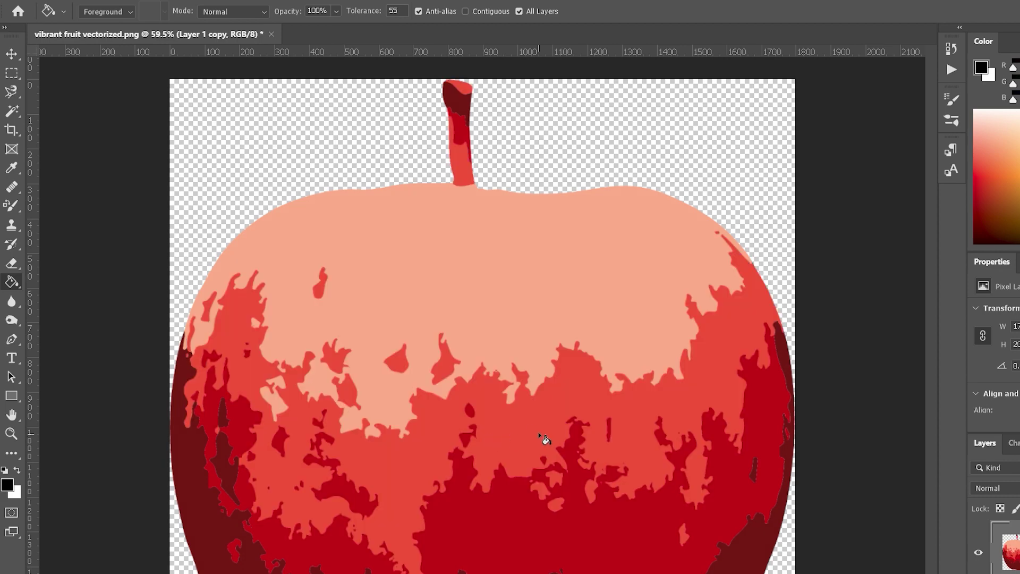
{"action": "left_click", "coordinate": [519, 11]}
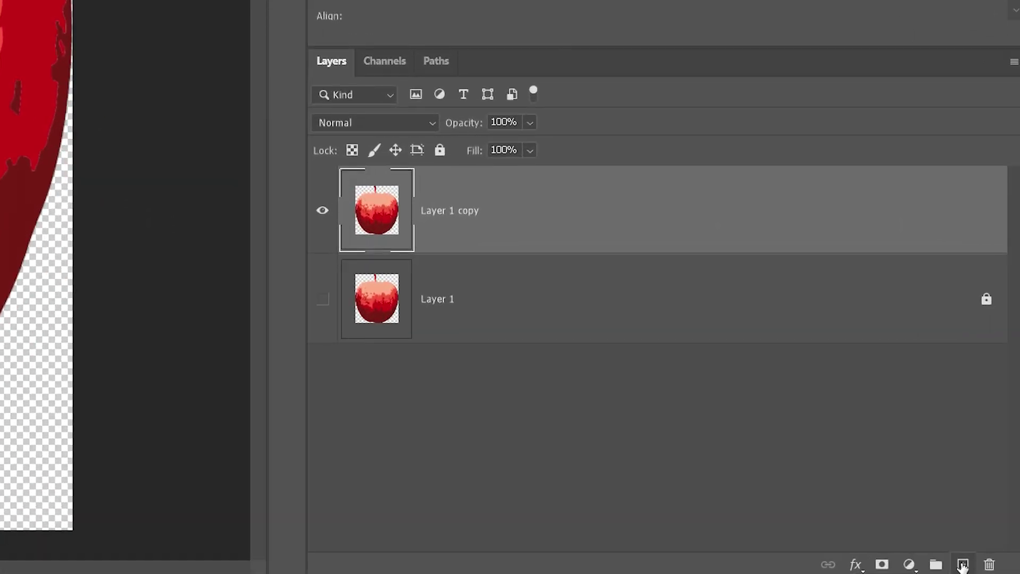
{"action": "left_click", "coordinate": [963, 565]}
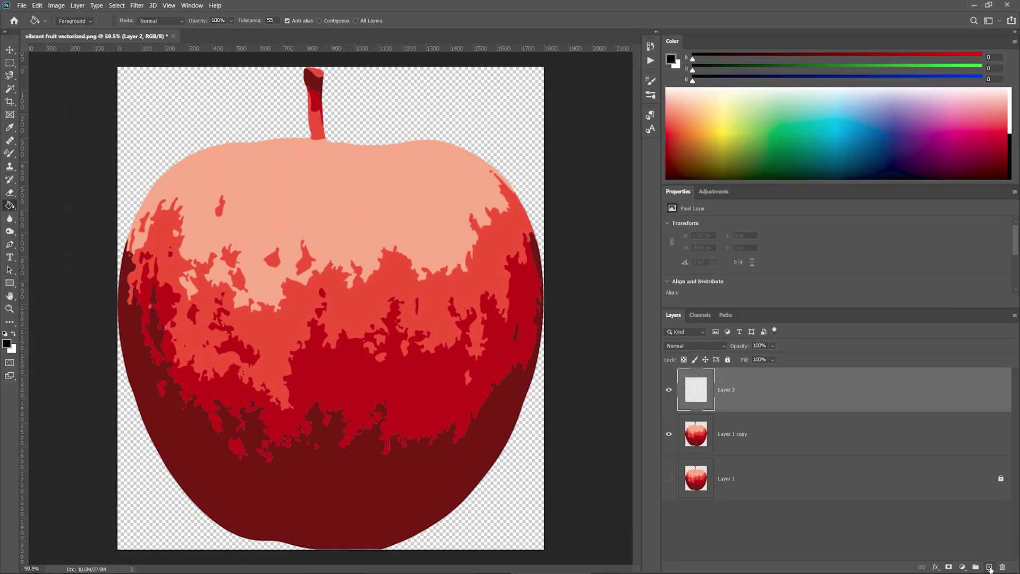
{"action": "left_click", "coordinate": [322, 308]}
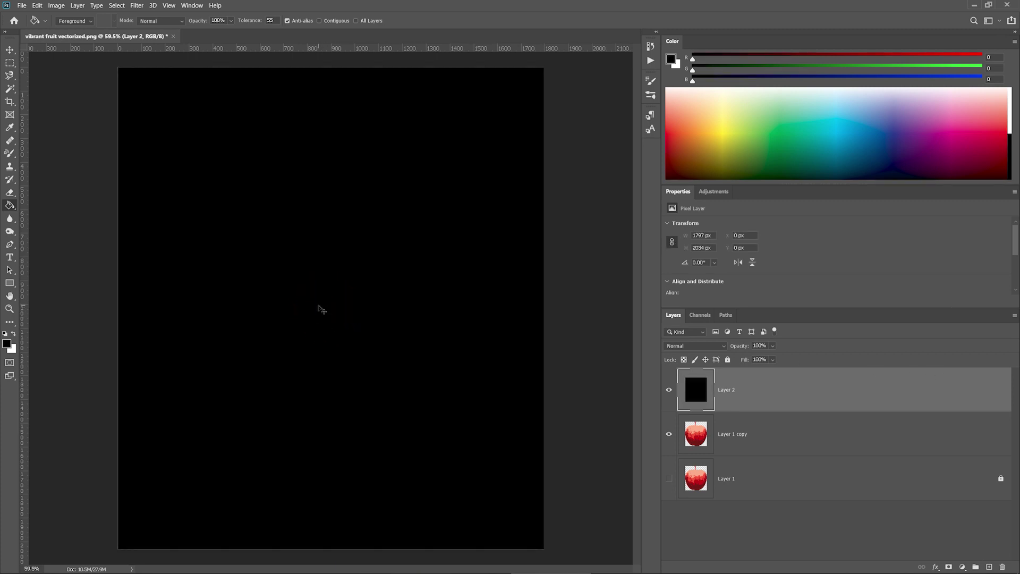
{"action": "key", "text": "ctrl+z"}
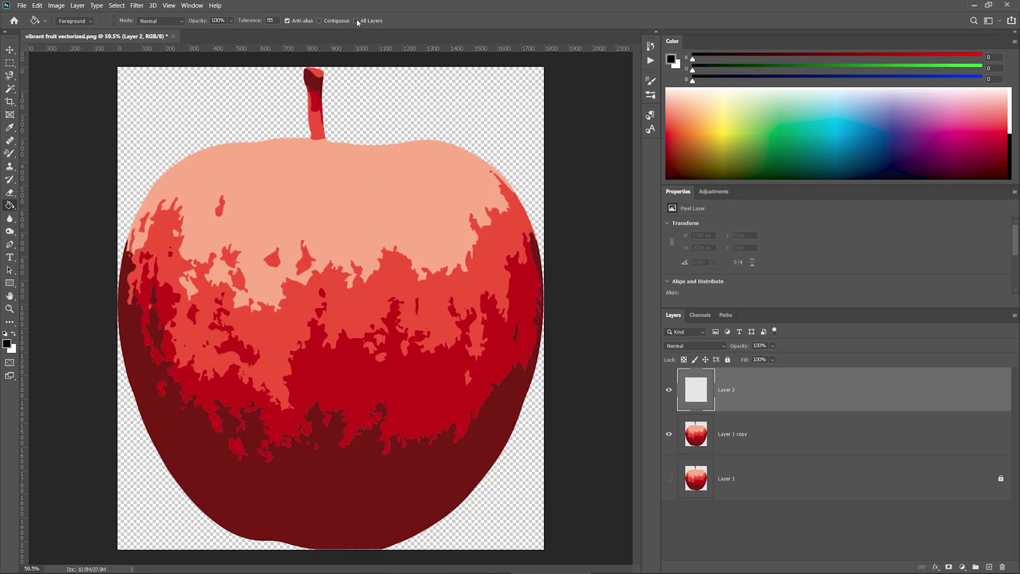
{"action": "left_click", "coordinate": [356, 20]}
{"action": "left_click", "coordinate": [351, 207]}
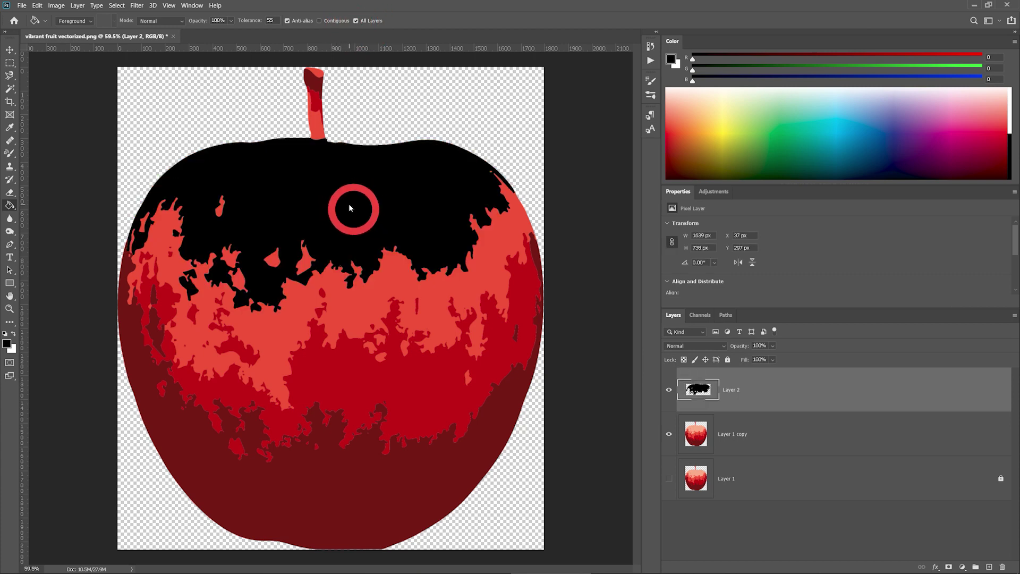
{"action": "left_click", "coordinate": [670, 434]}
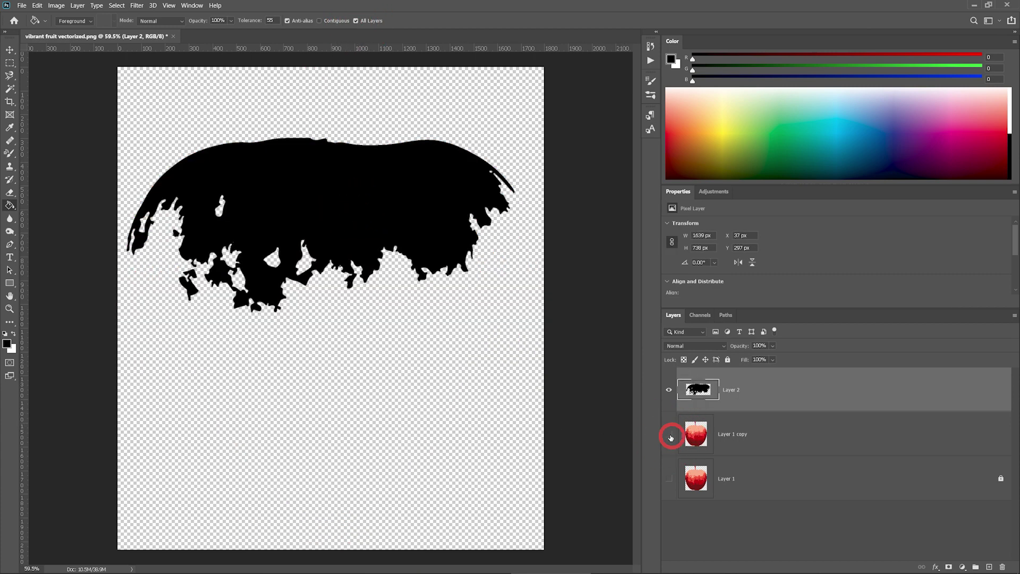
{"action": "left_click", "coordinate": [670, 435]}
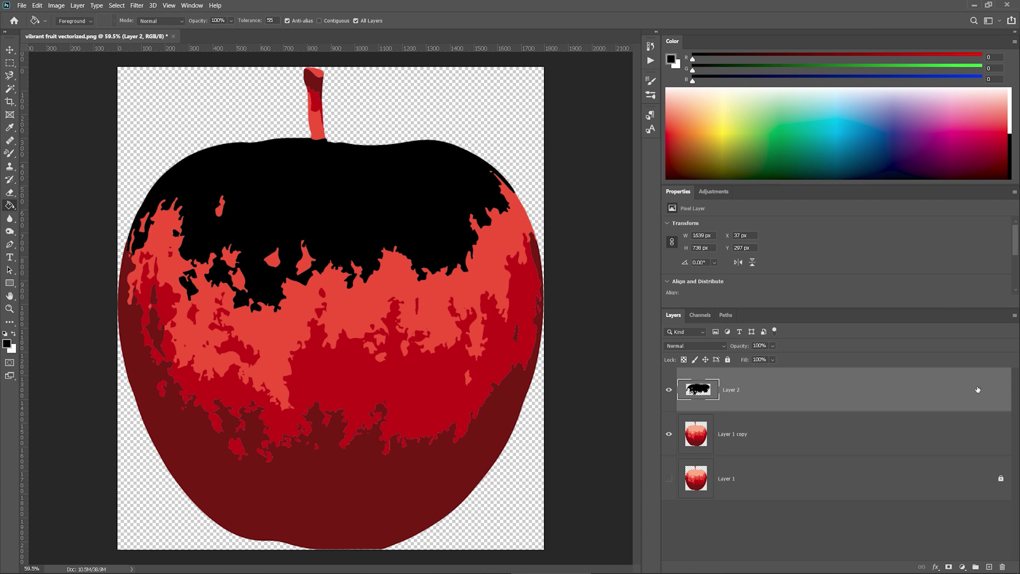
{"action": "left_click_drag", "start_coordinate": [977, 390], "coordinate": [1002, 567]}
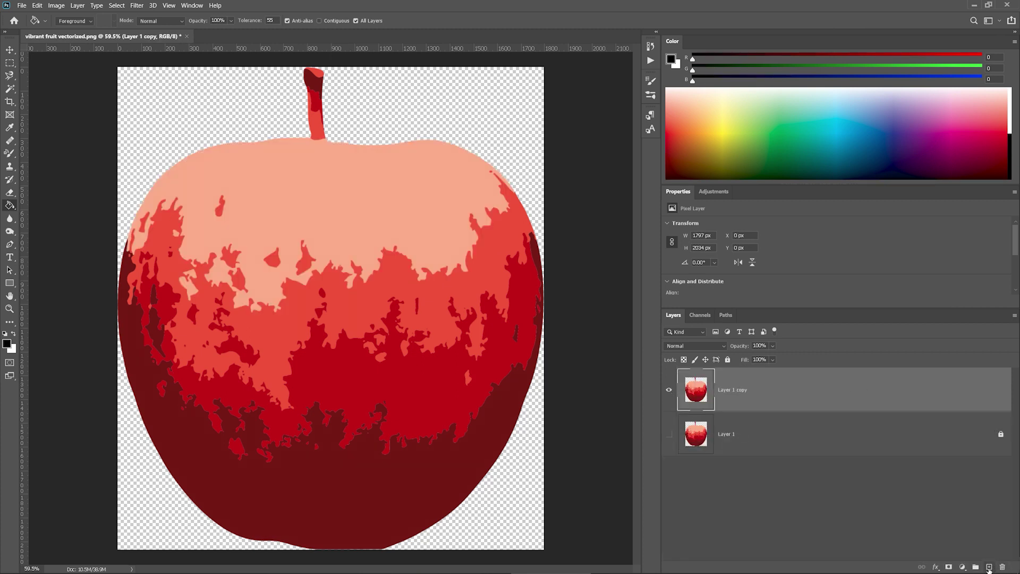
{"action": "left_click", "coordinate": [988, 567]}
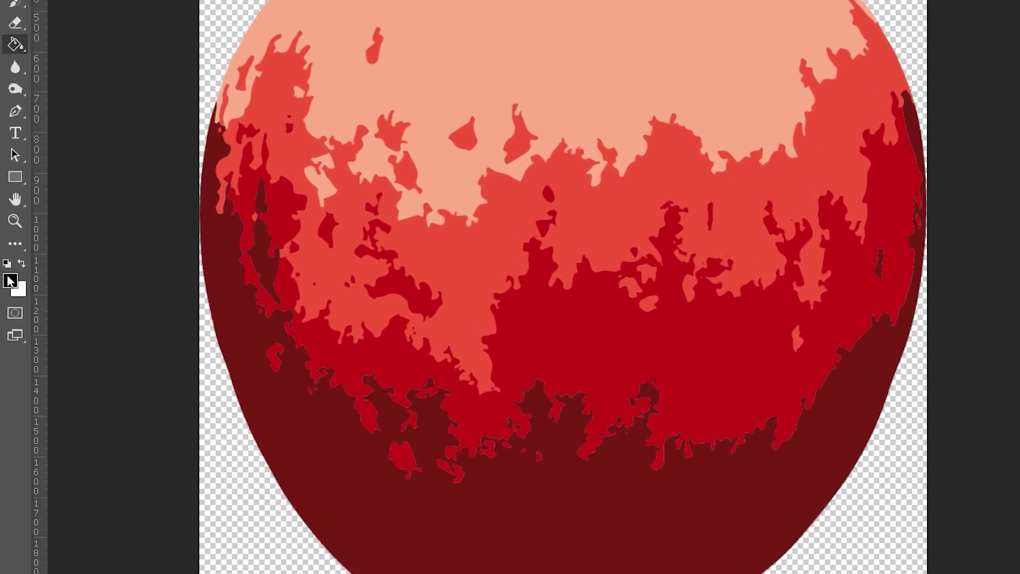
Set the foreground colour to light green 63b05f in the Color Picker
{"action": "left_click", "coordinate": [10, 280]}
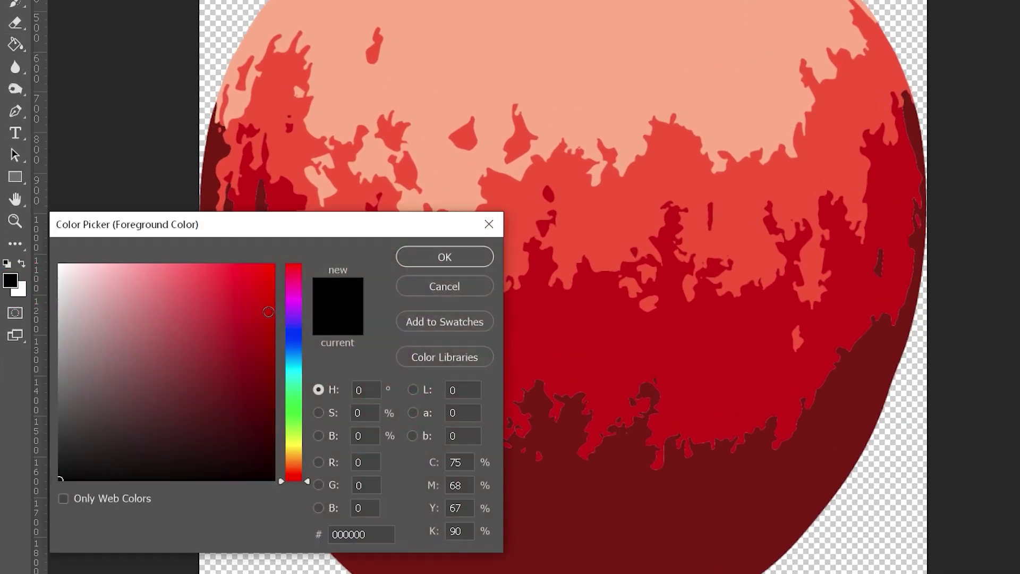
{"action": "left_click_drag", "start_coordinate": [189, 282], "coordinate": [270, 333]}
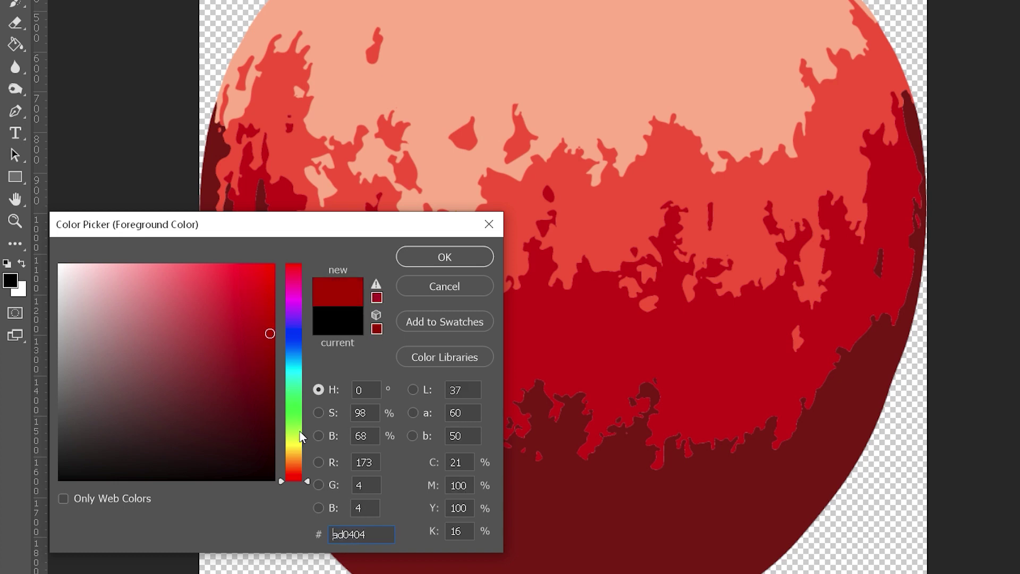
{"action": "mouse_move", "coordinate": [308, 484]}
{"action": "left_mouse_down"}
{"action": "mouse_move", "coordinate": [300, 294]}
{"action": "mouse_move", "coordinate": [302, 425]}
{"action": "left_mouse_up"}
{"action": "left_click_drag", "start_coordinate": [331, 534], "coordinate": [418, 542]}
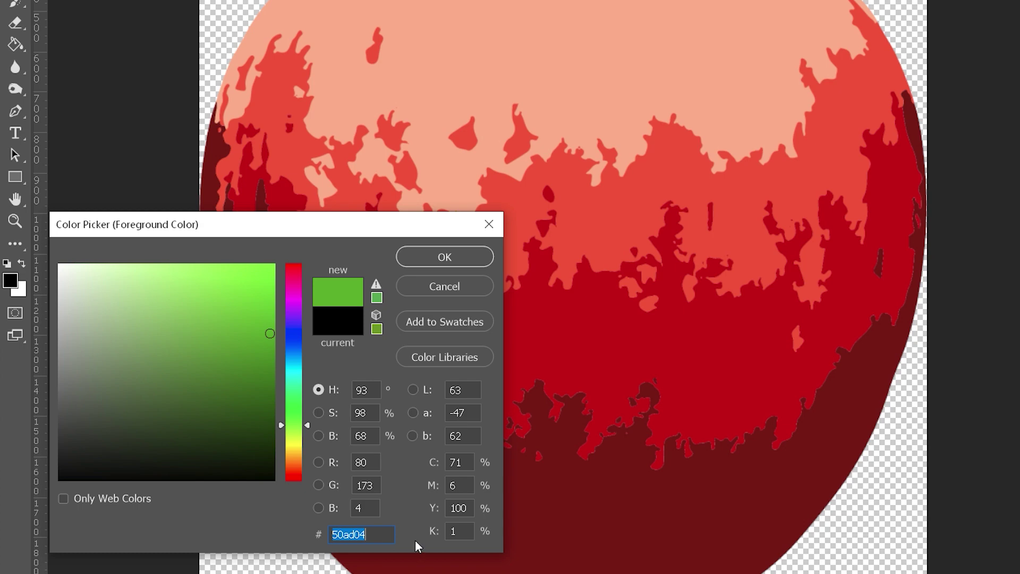
{"action": "type", "text": "63b05f"}
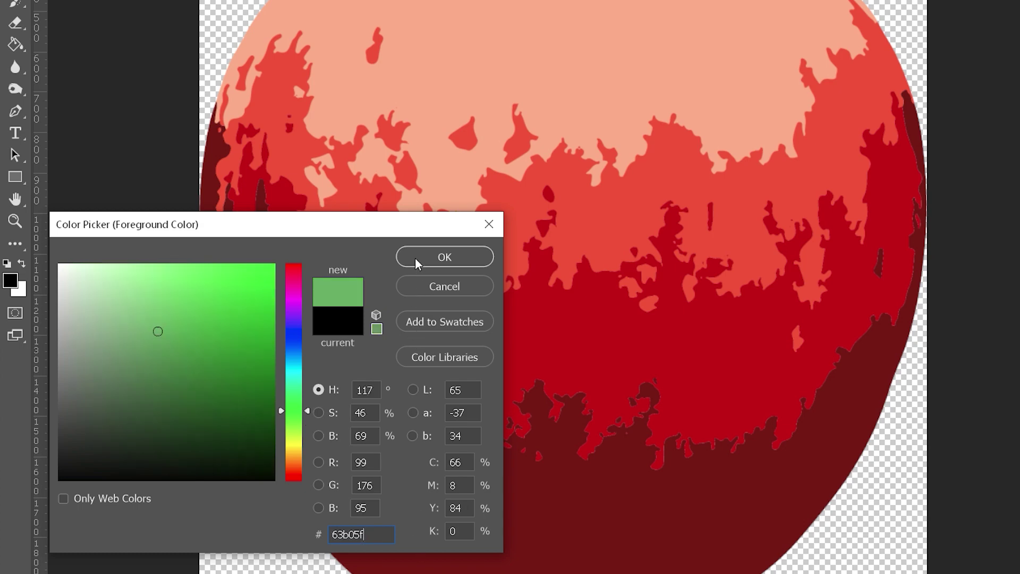
{"action": "left_click", "coordinate": [415, 257]}
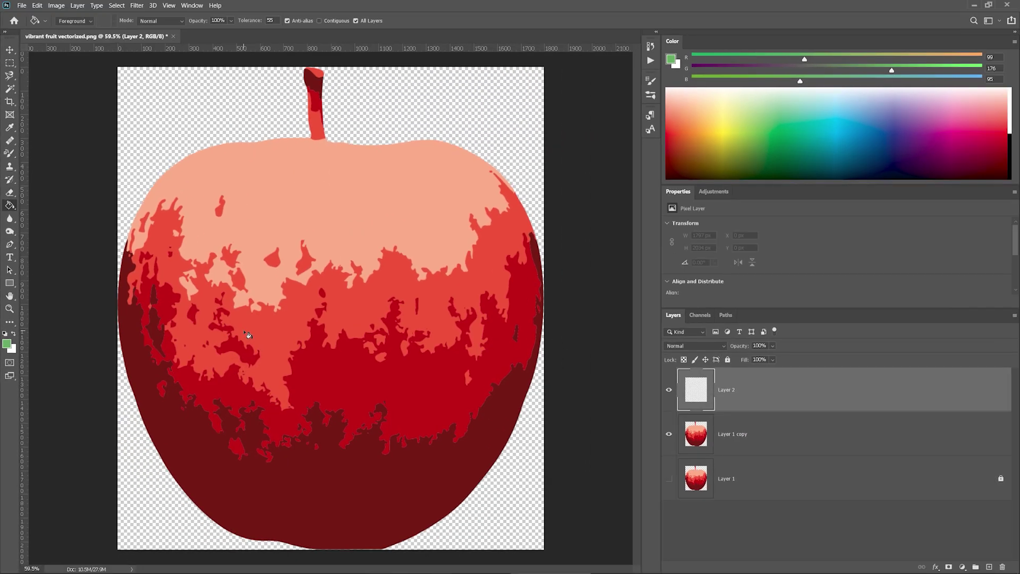
Fill the light salmon top of the apple with the green
{"action": "left_click", "coordinate": [324, 192]}
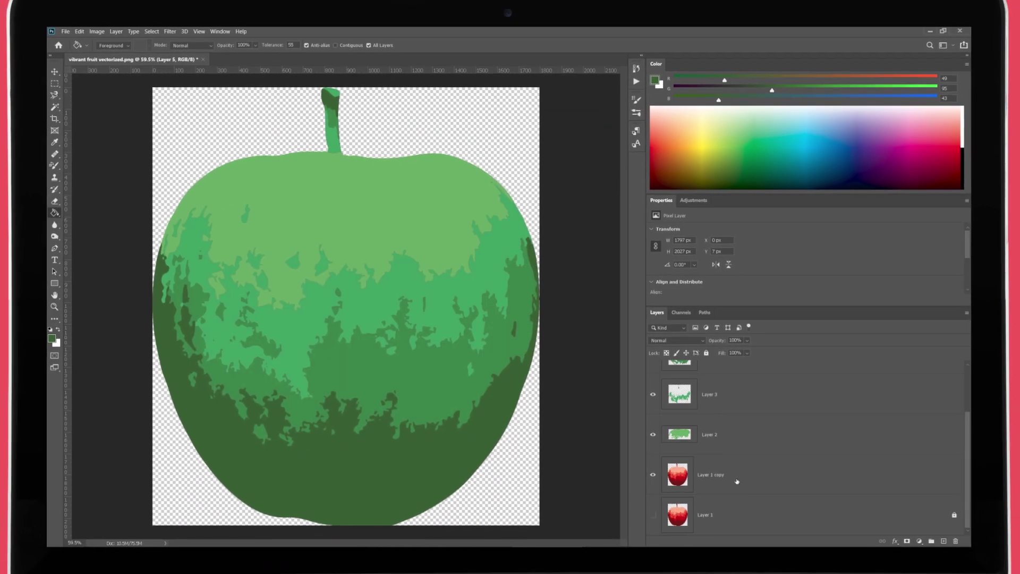
Hide the red Layer 1 copy, then subscribe to Printful with all notifications on
{"action": "left_click", "coordinate": [652, 474]}
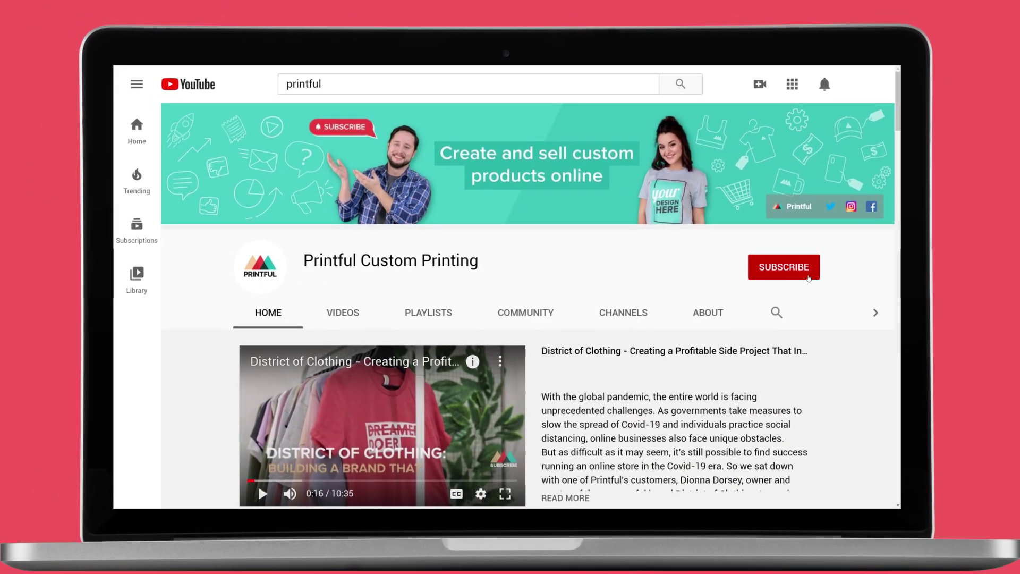
{"action": "left_click", "coordinate": [806, 276]}
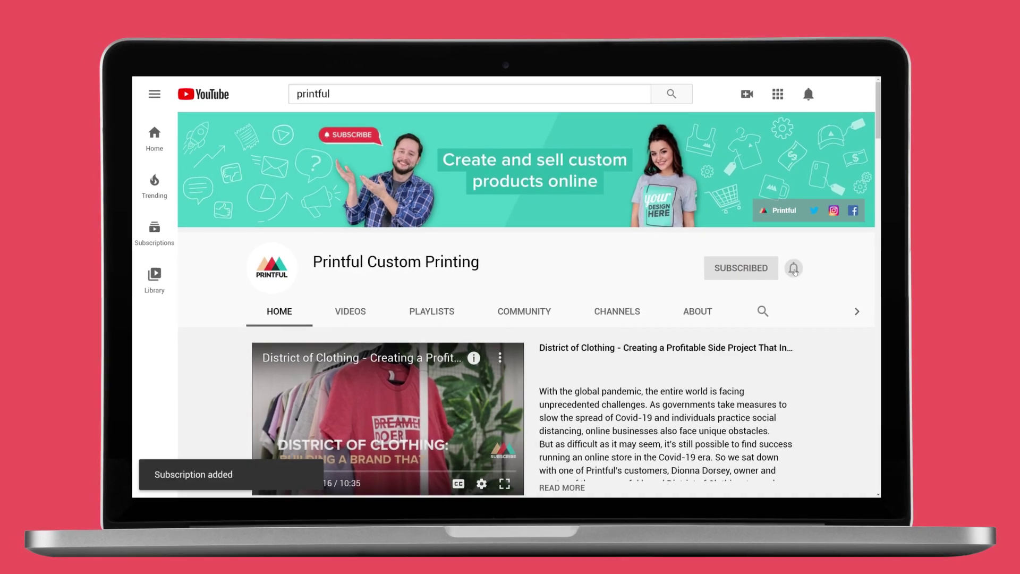
{"action": "left_click", "coordinate": [794, 269]}
{"action": "left_click", "coordinate": [775, 295]}
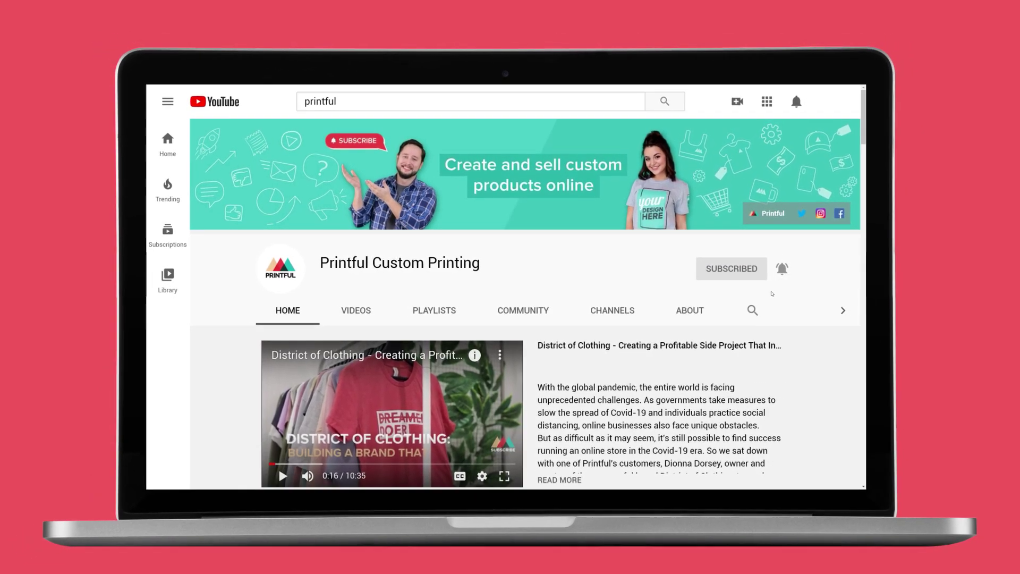